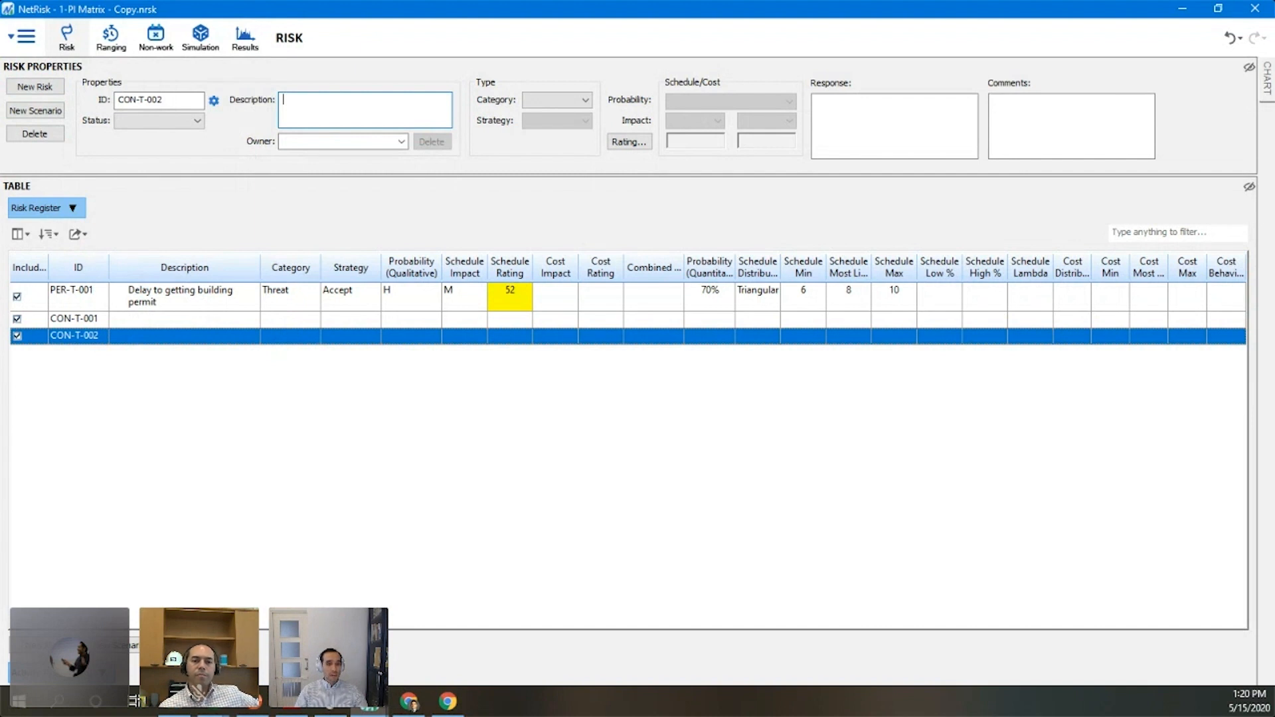
Review the risk list in the NetRisk Excel Templates workbook in Excel and return to the NetRisk risk register
{"action": "left_click", "coordinate": [214, 702]}
{"action": "left_click", "coordinate": [198, 648]}
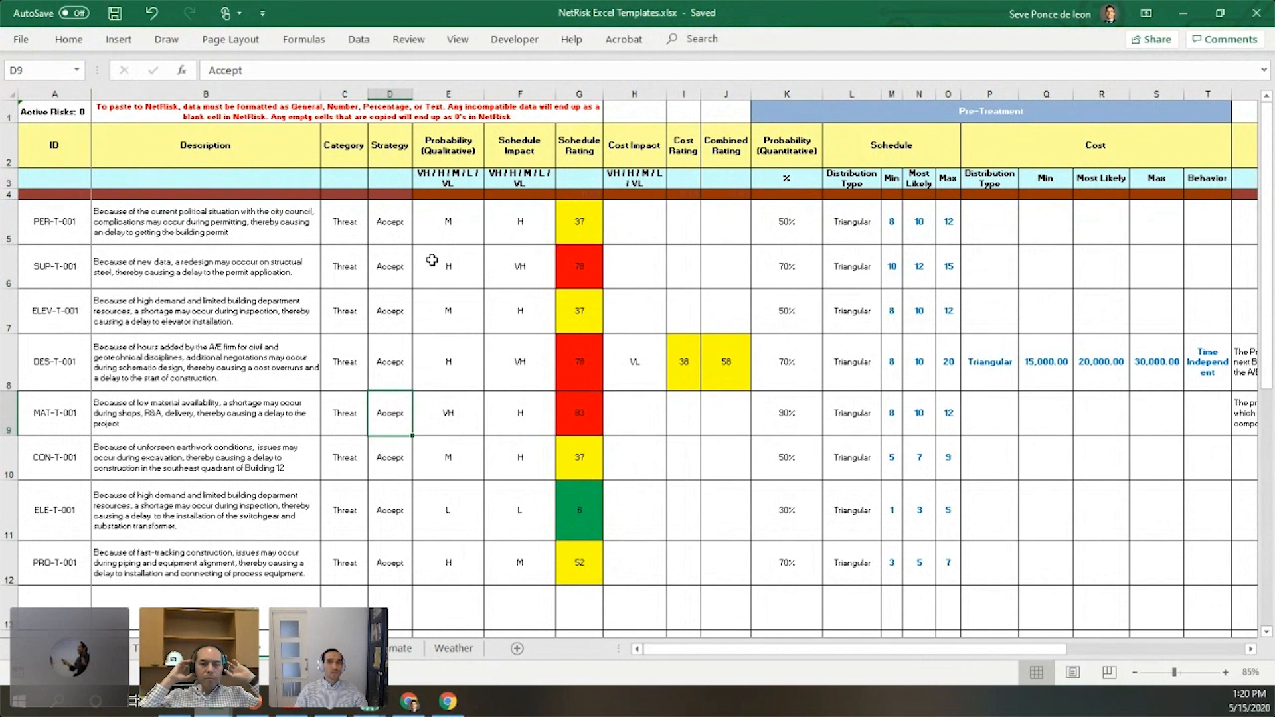
{"action": "left_click", "coordinate": [1186, 16]}
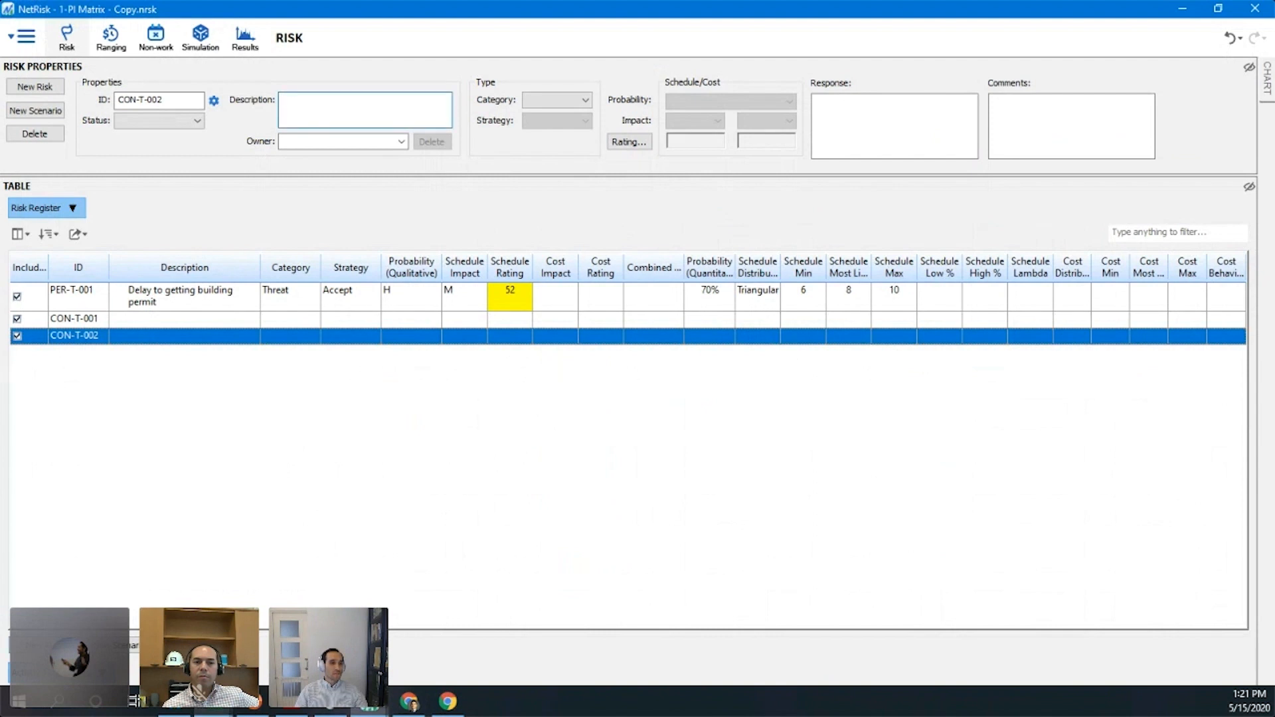
Add five blank risks to the end of the risk register
{"action": "key", "text": "ctrl+n"}
{"action": "key", "text": "ctrl+n"}
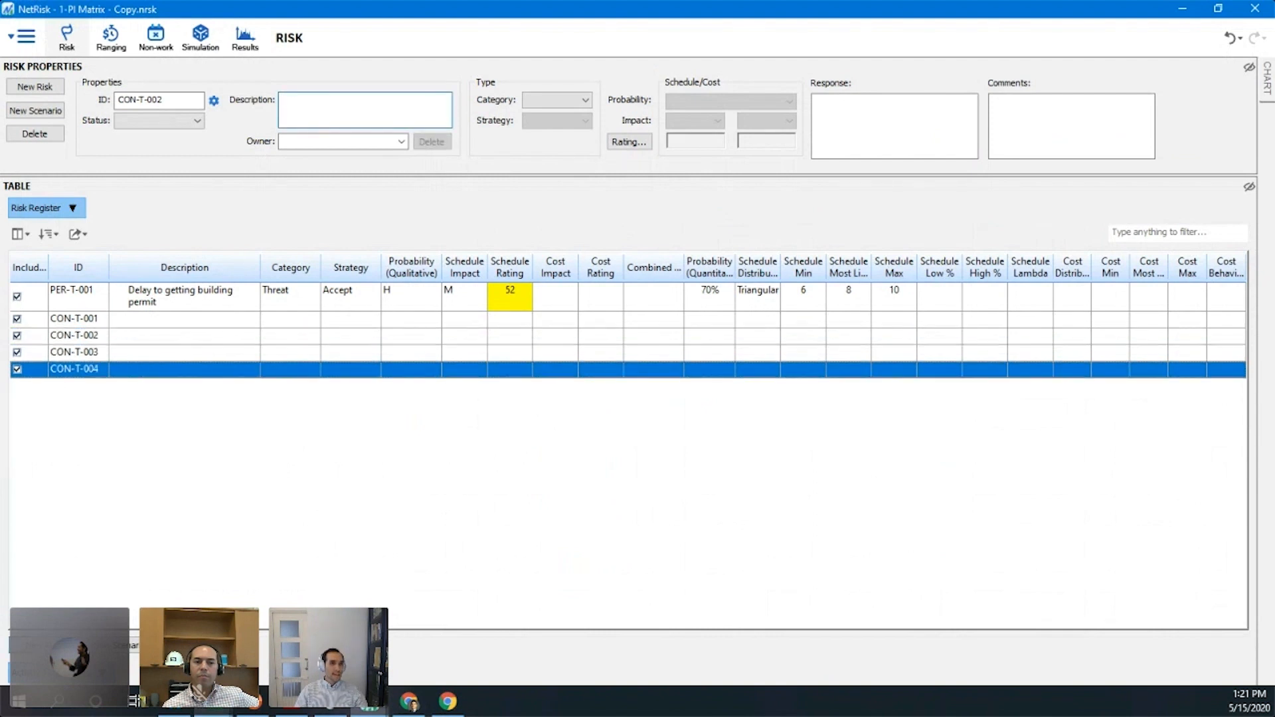
{"action": "key", "text": "ctrl+n"}
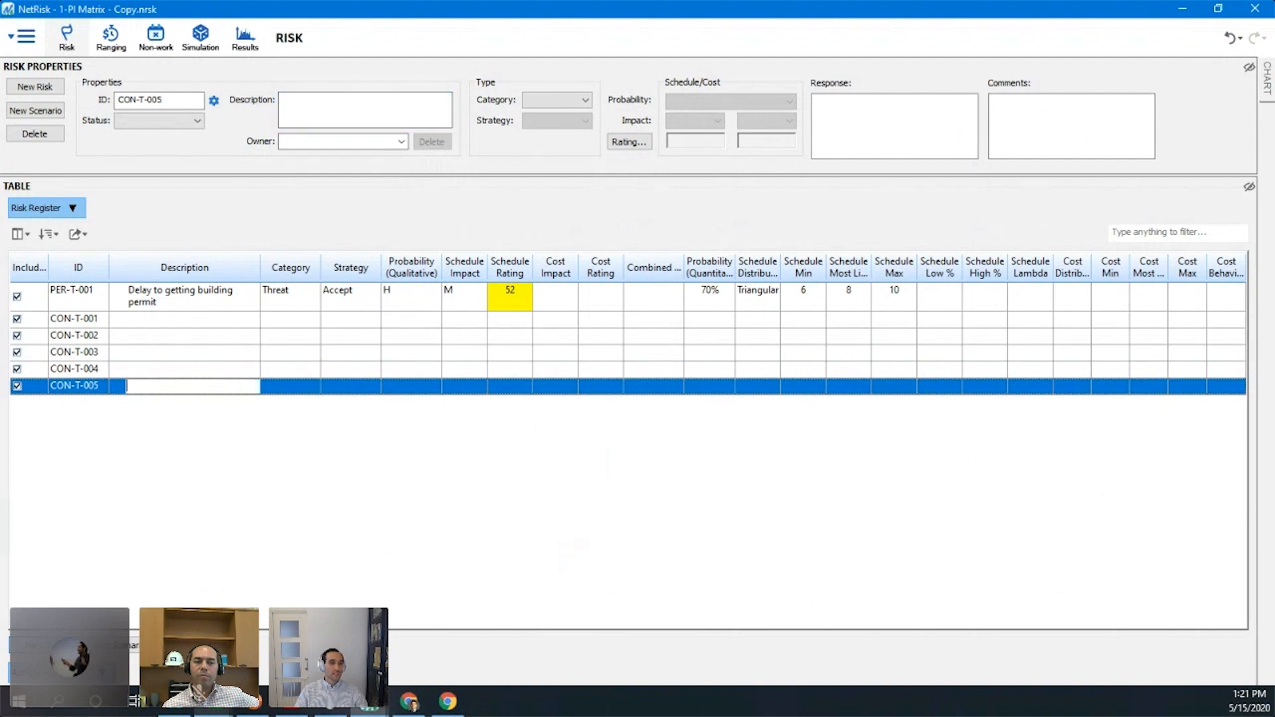
{"action": "key", "text": "ctrl+n"}
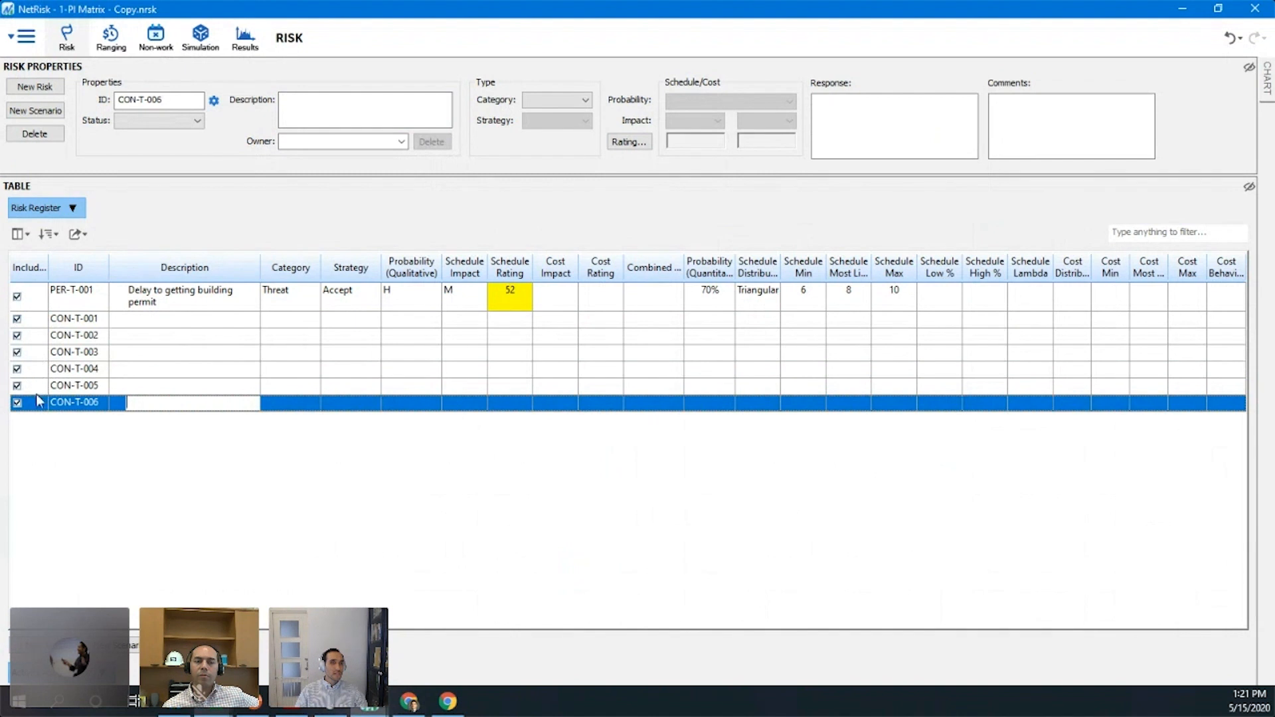
{"action": "key", "text": "ctrl+n"}
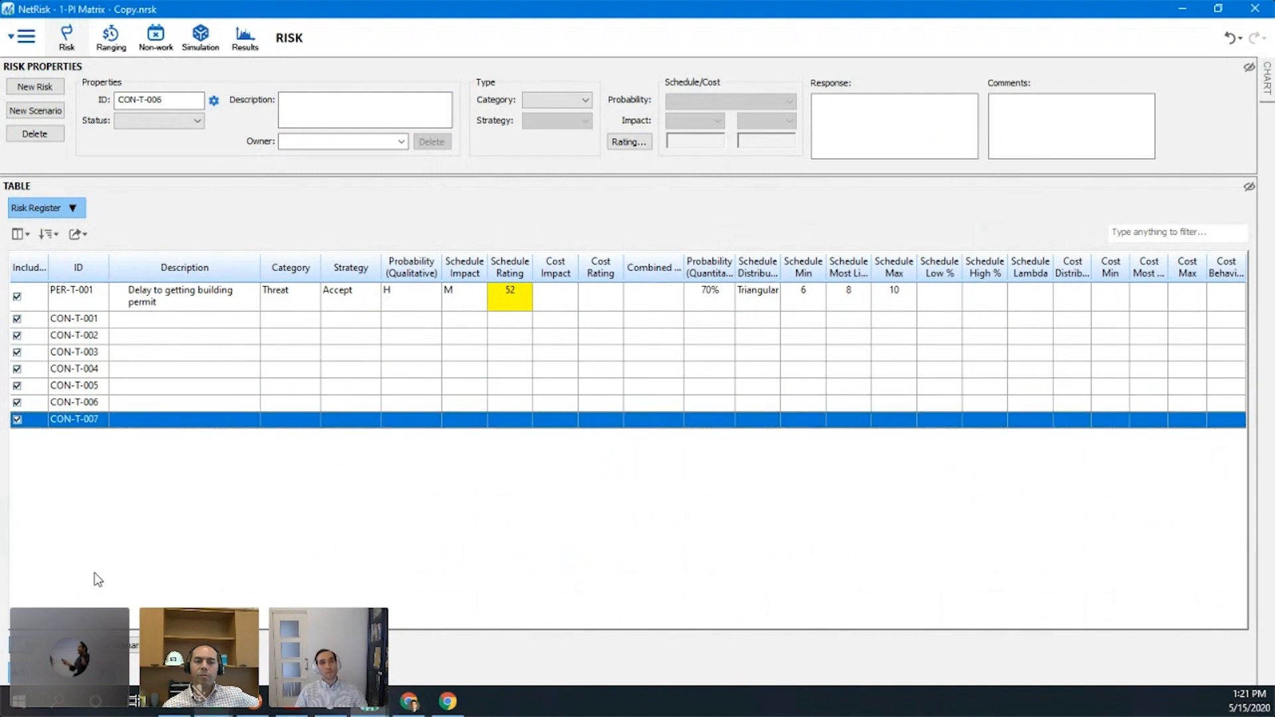
Fill the Threat category and Accept strategy down from the building permit risk to all the blank risks below it
{"action": "left_click", "coordinate": [302, 305]}
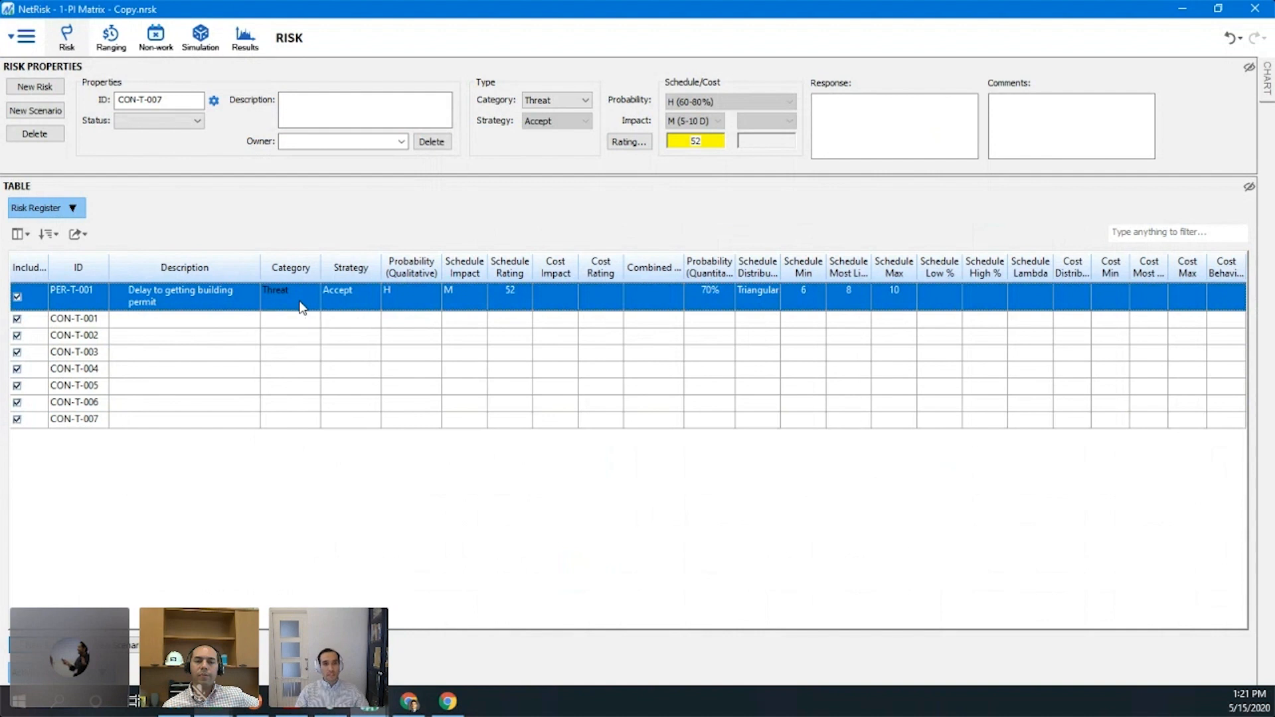
{"action": "left_click", "coordinate": [289, 420]}
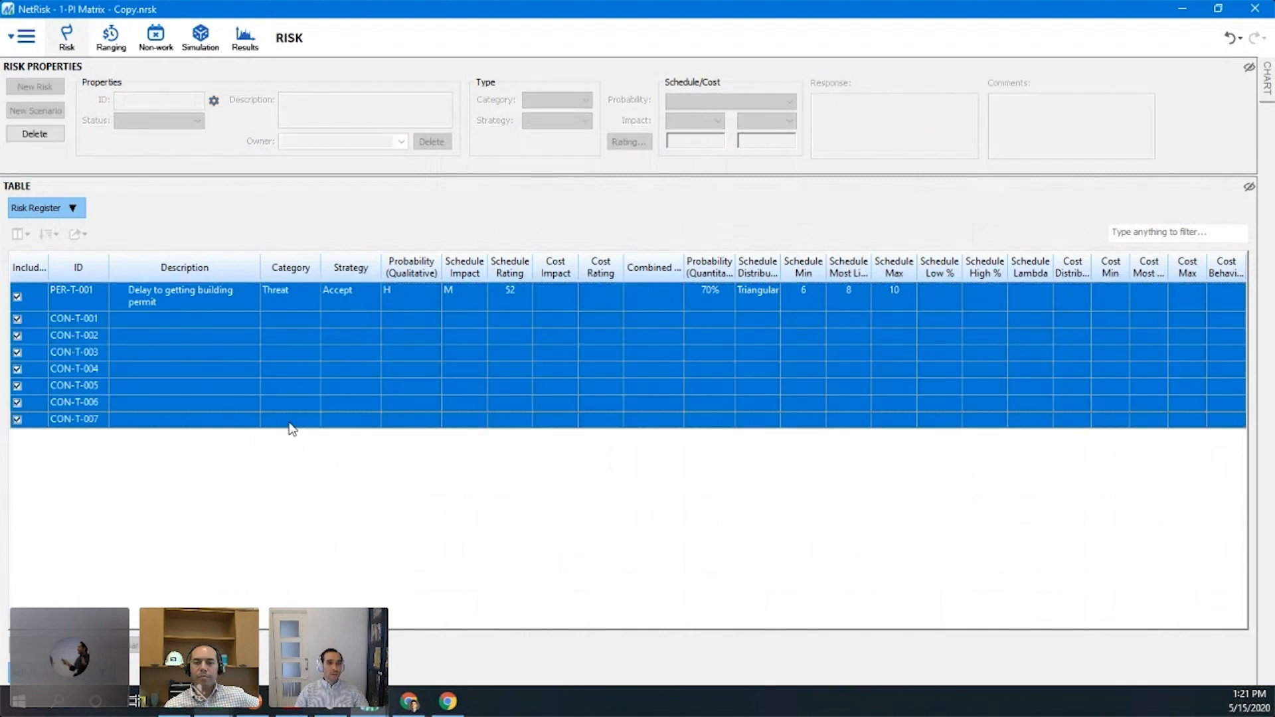
{"action": "right_click", "coordinate": [288, 422]}
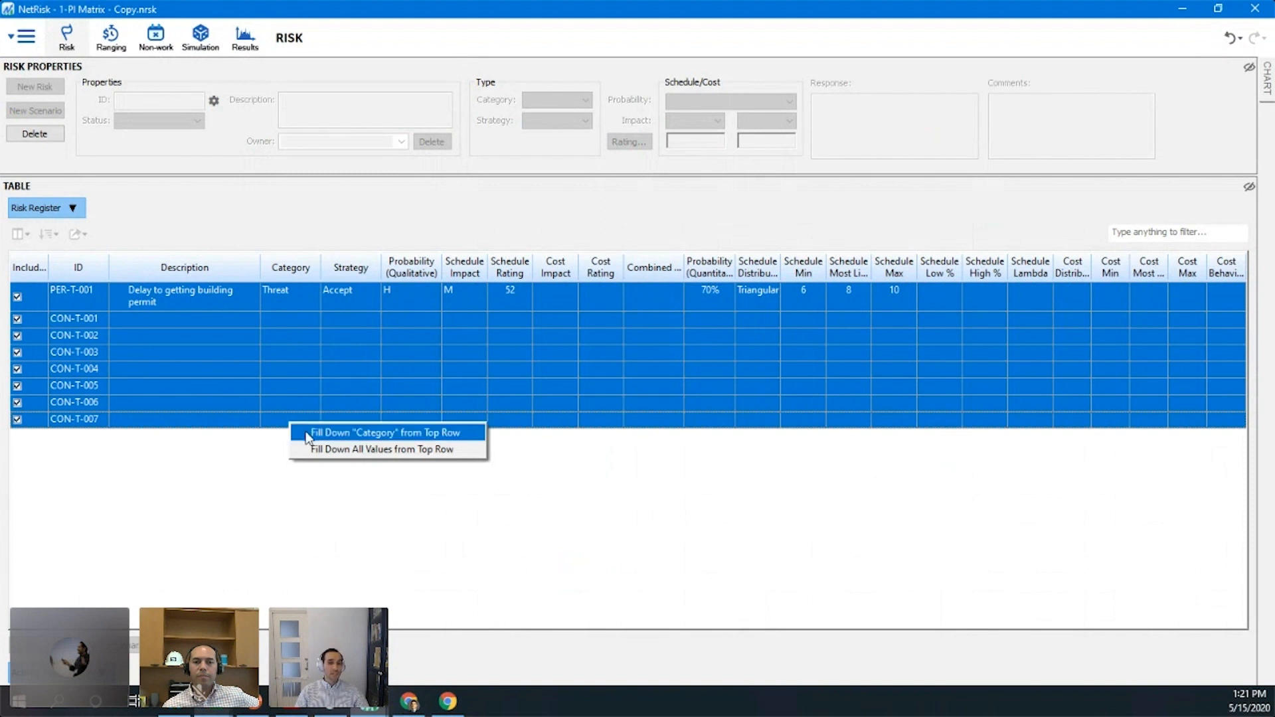
{"action": "left_click", "coordinate": [344, 434]}
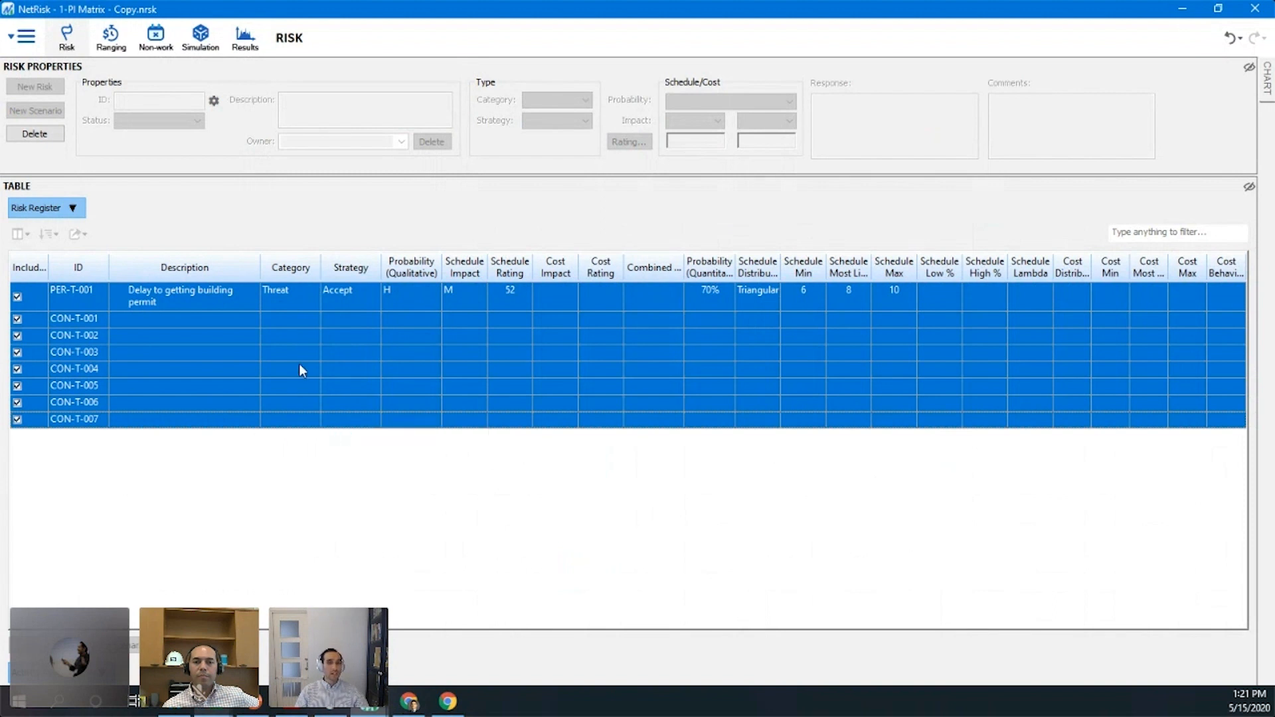
{"action": "left_click", "coordinate": [41, 295]}
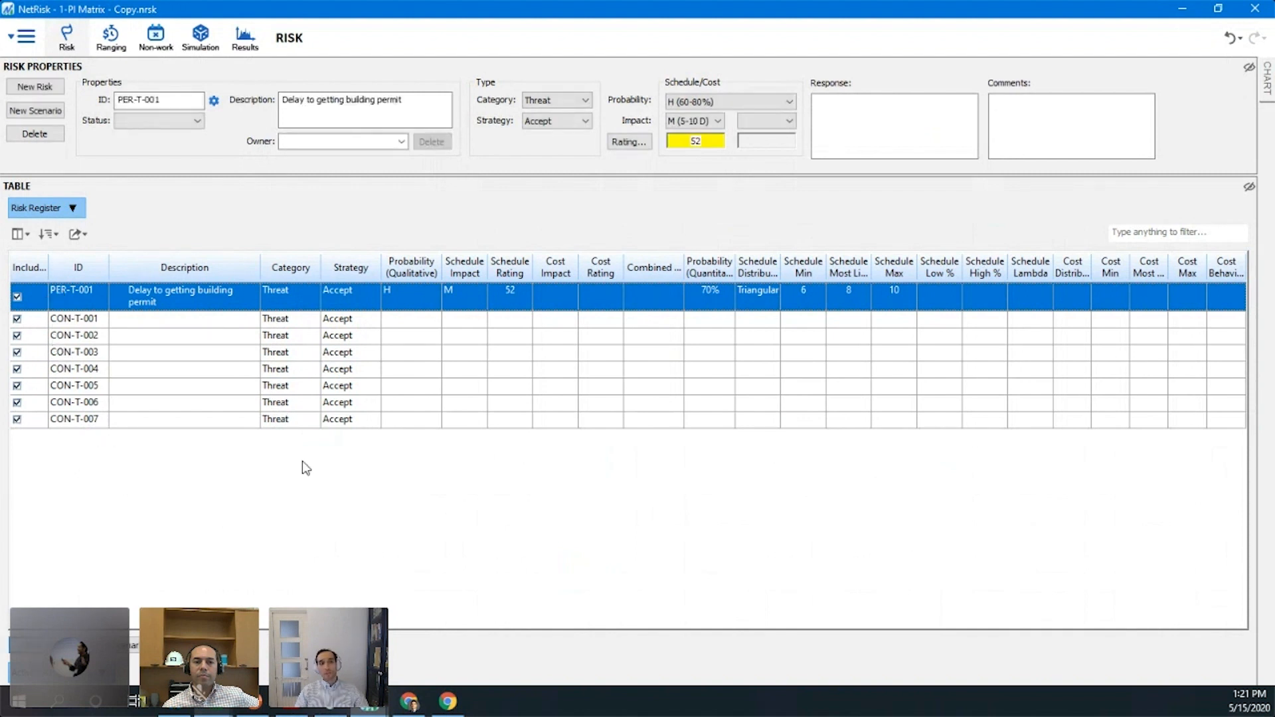
Copy the eight risk IDs, PER-T-001 to PRO-T-001, from the Excel template and paste them into the NetRisk ID column
{"action": "left_click", "coordinate": [213, 701]}
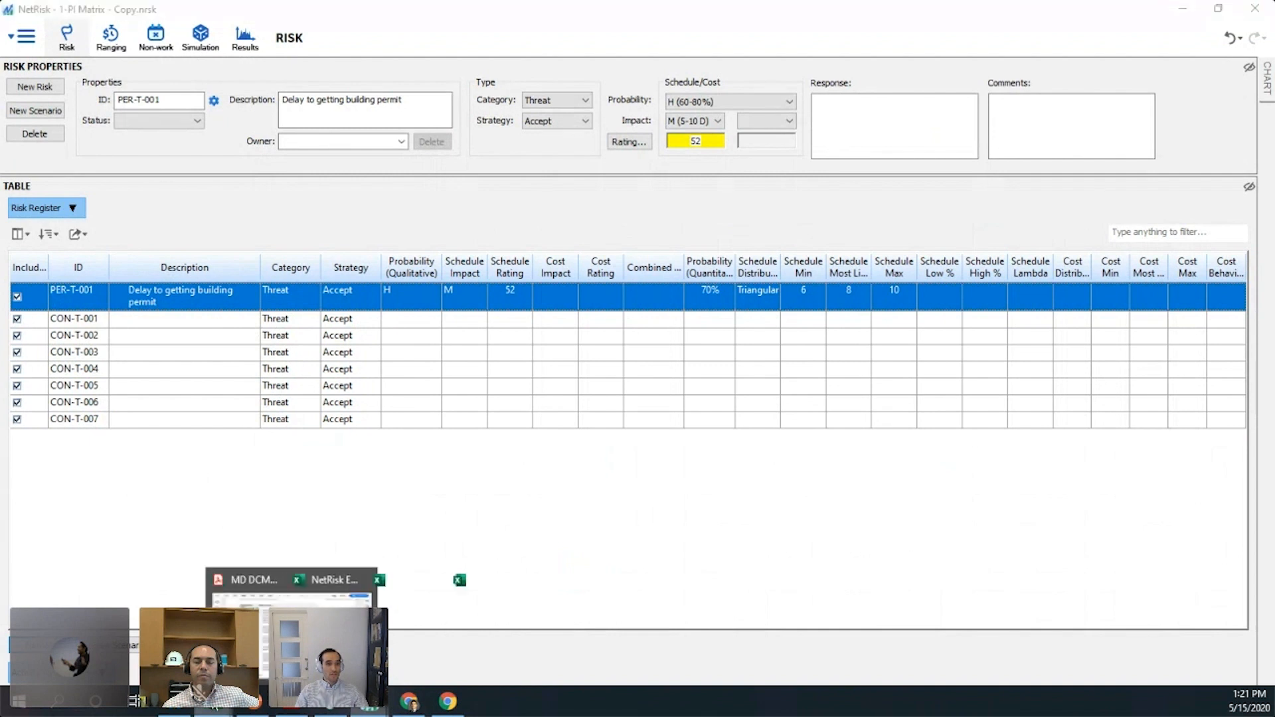
{"action": "left_click", "coordinate": [193, 584]}
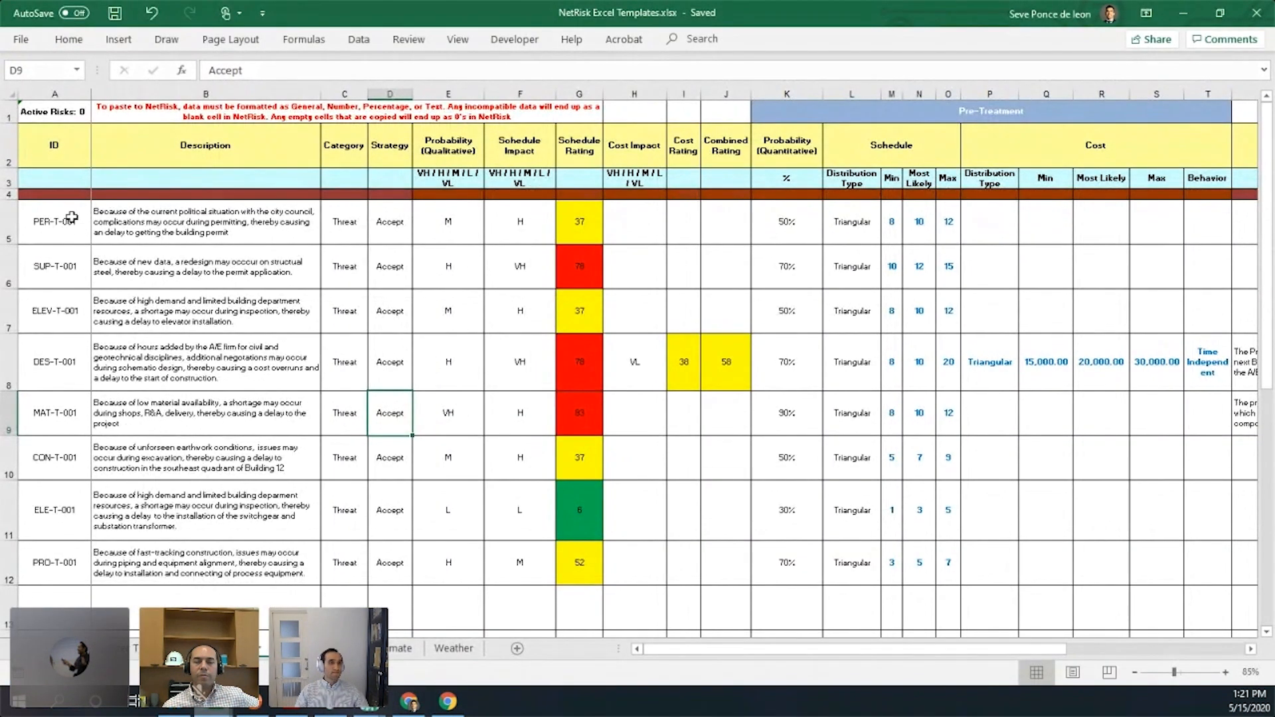
{"action": "mouse_move", "coordinate": [72, 217]}
{"action": "left_mouse_down"}
{"action": "mouse_move", "coordinate": [79, 372]}
{"action": "mouse_move", "coordinate": [60, 549]}
{"action": "left_mouse_up"}
{"action": "key", "text": "ctrl+c"}
{"action": "left_click", "coordinate": [1186, 17]}
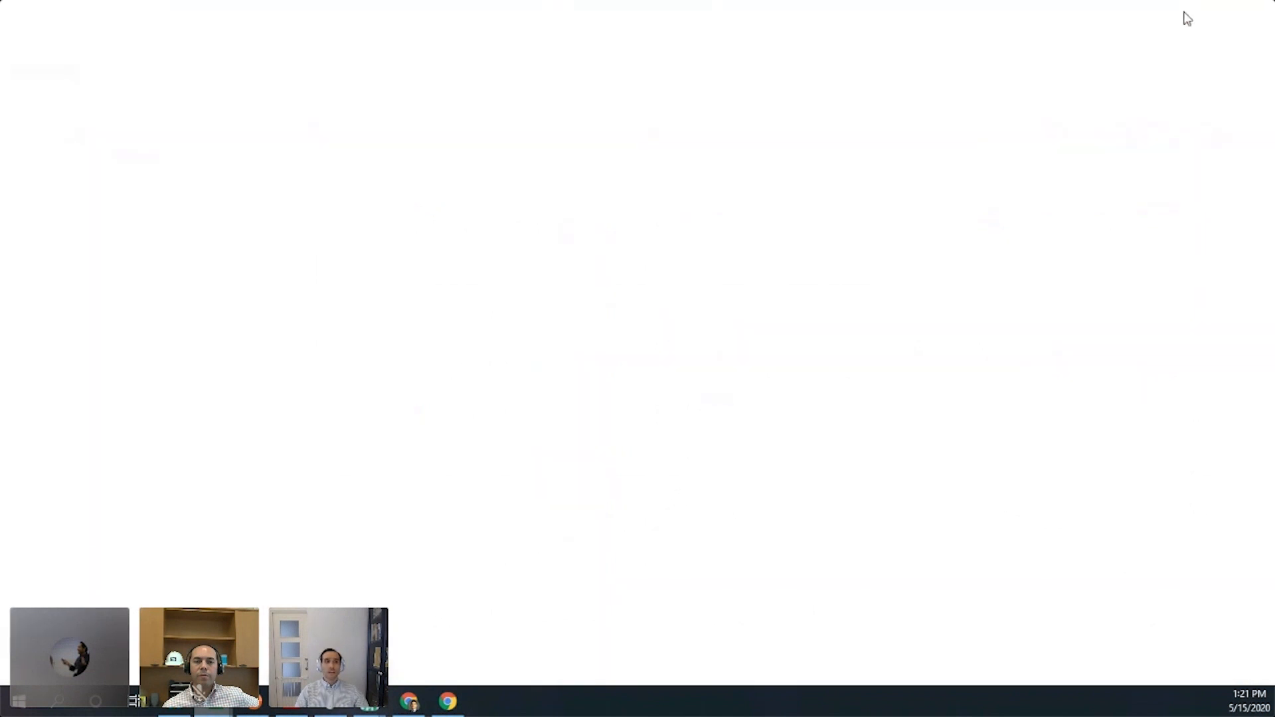
{"action": "left_click", "coordinate": [83, 297]}
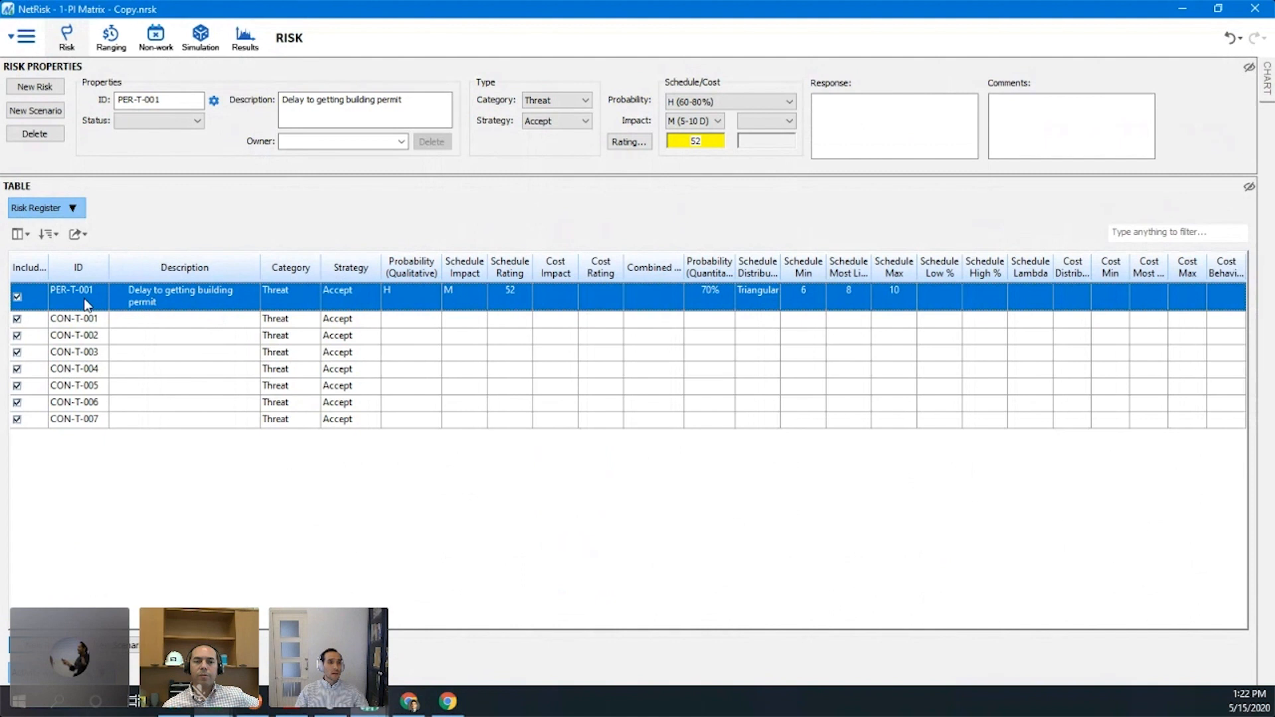
{"action": "right_click", "coordinate": [85, 305]}
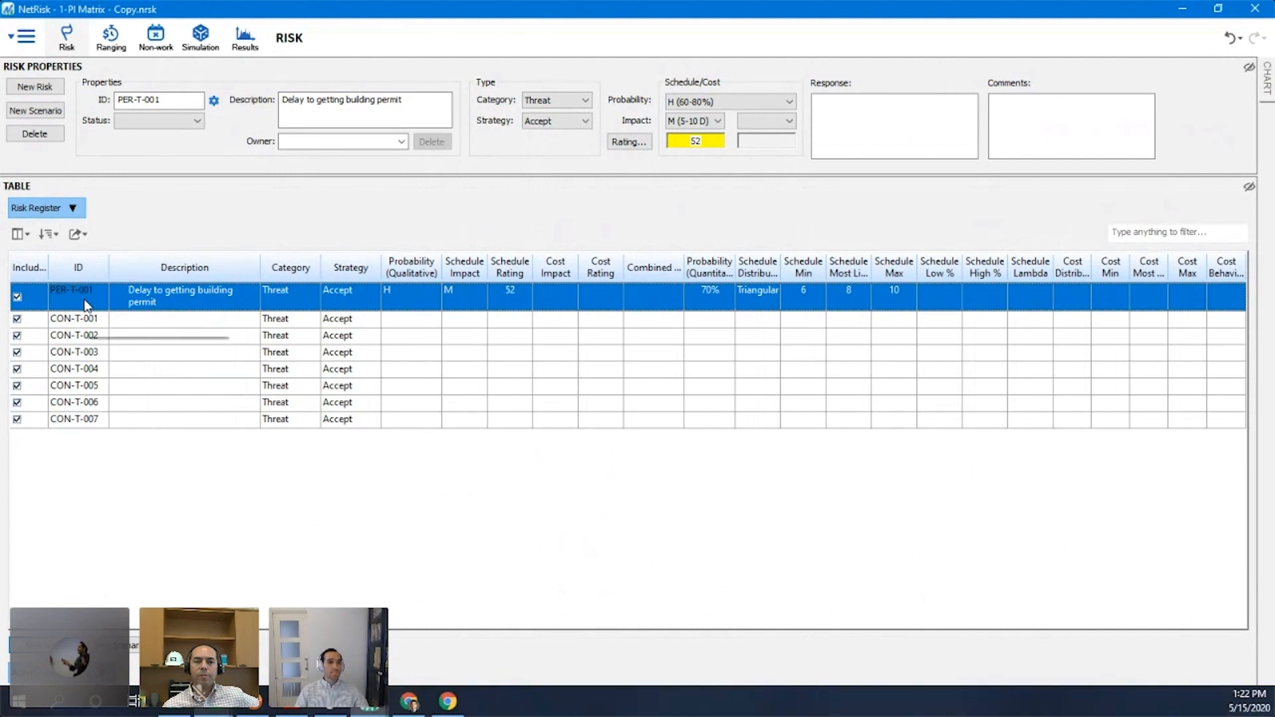
{"action": "left_click", "coordinate": [117, 326]}
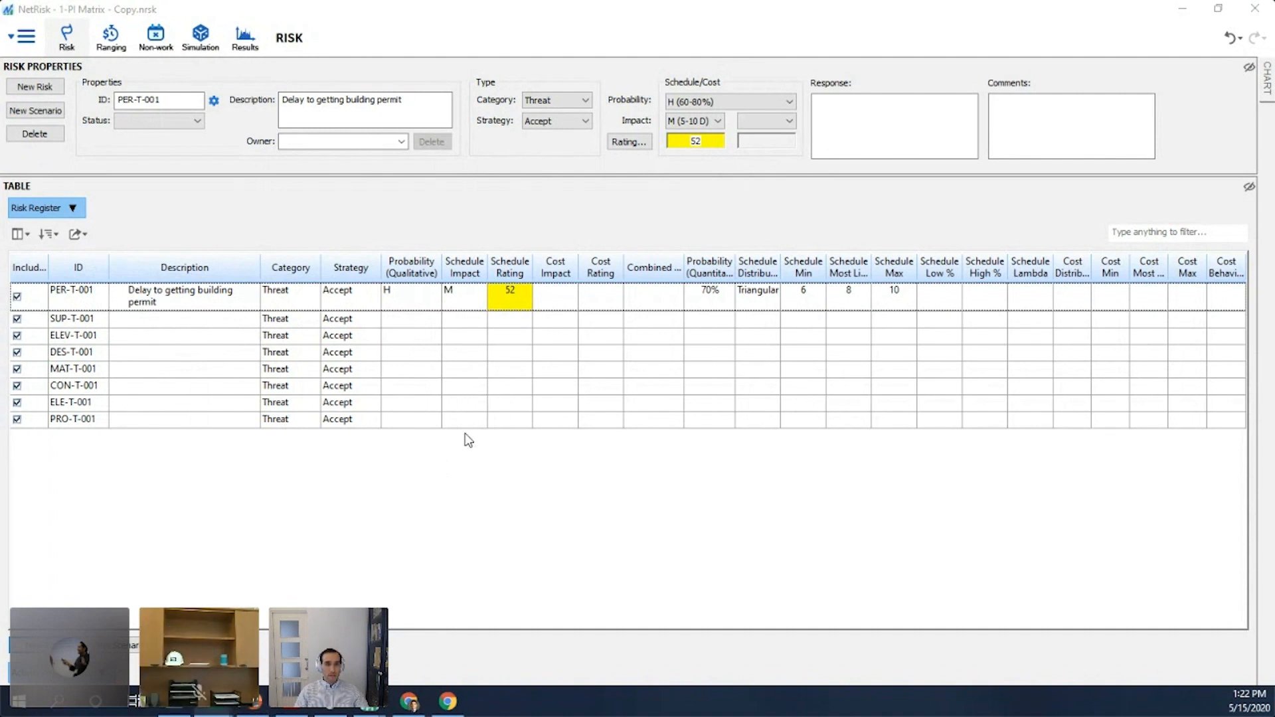
Compare the Excel template's columns with the register and remove the Schedule Low %, Schedule High % and Schedule Lambda columns from the NetRisk table
{"action": "key", "text": "alt+Tab"}
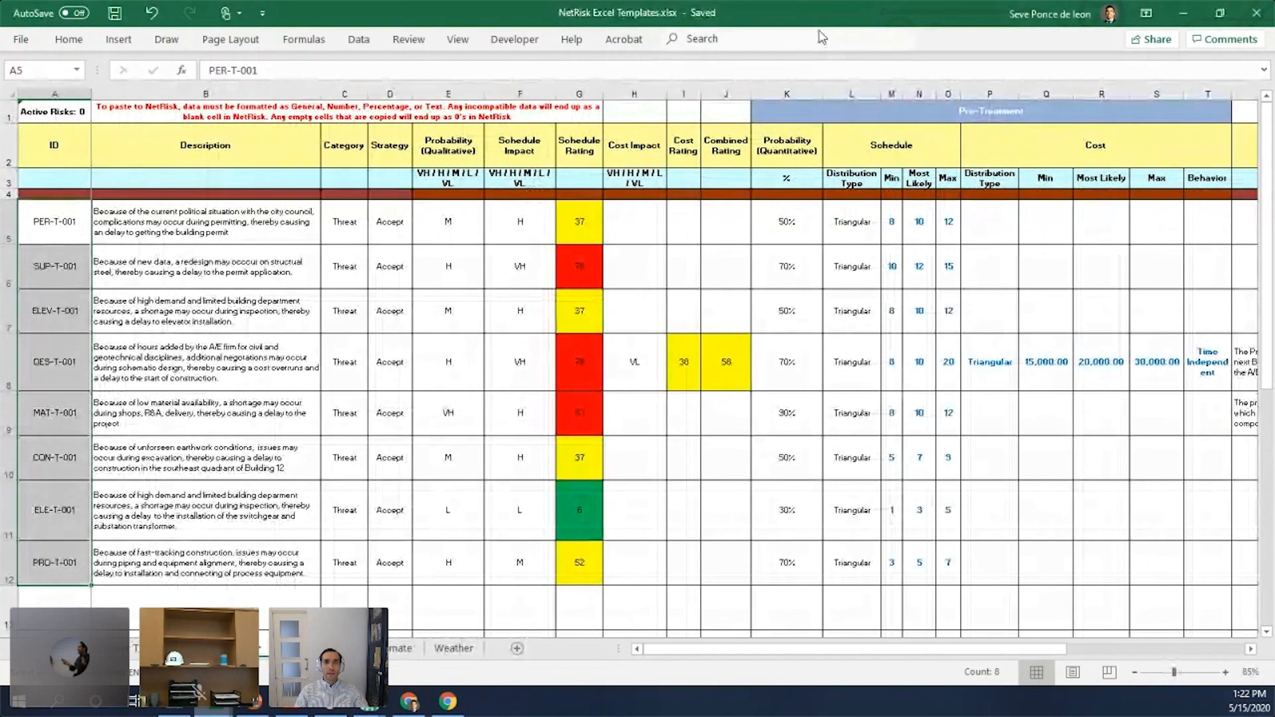
{"action": "left_click_drag", "start_coordinate": [827, 11], "coordinate": [682, 383]}
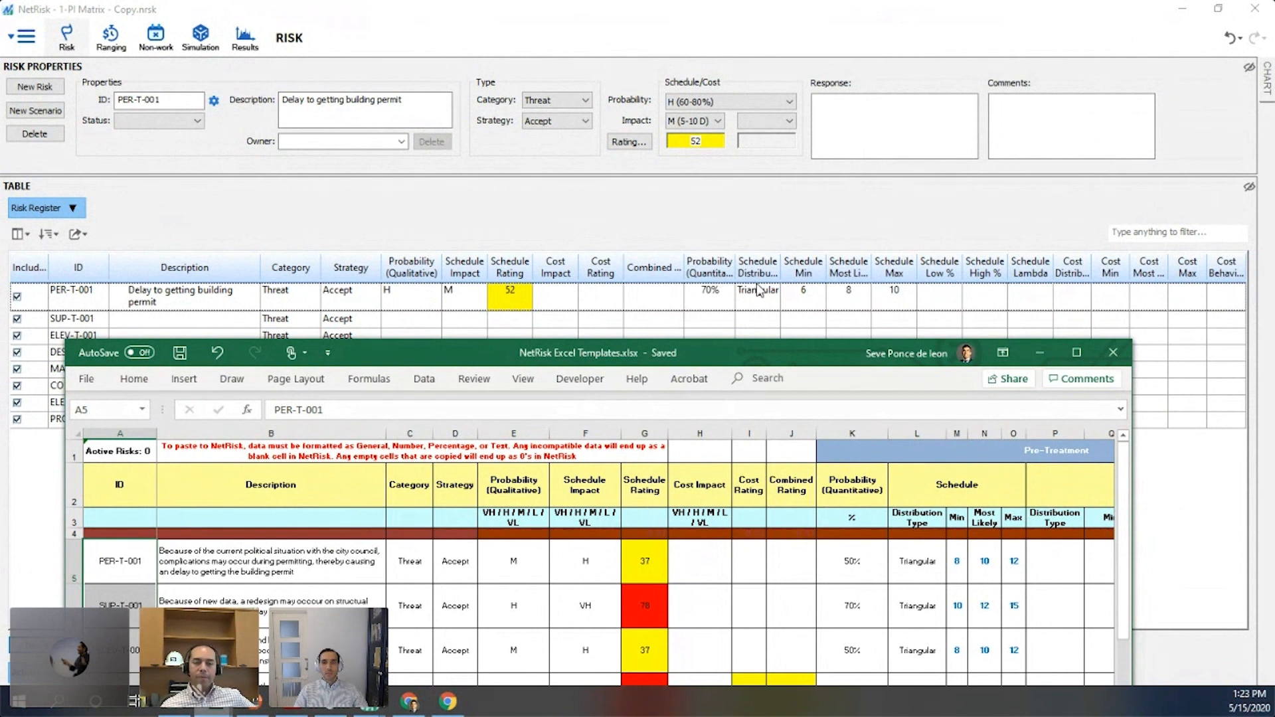
{"action": "left_click", "coordinate": [941, 269]}
{"action": "left_click_drag", "start_coordinate": [948, 255], "coordinate": [1018, 239]}
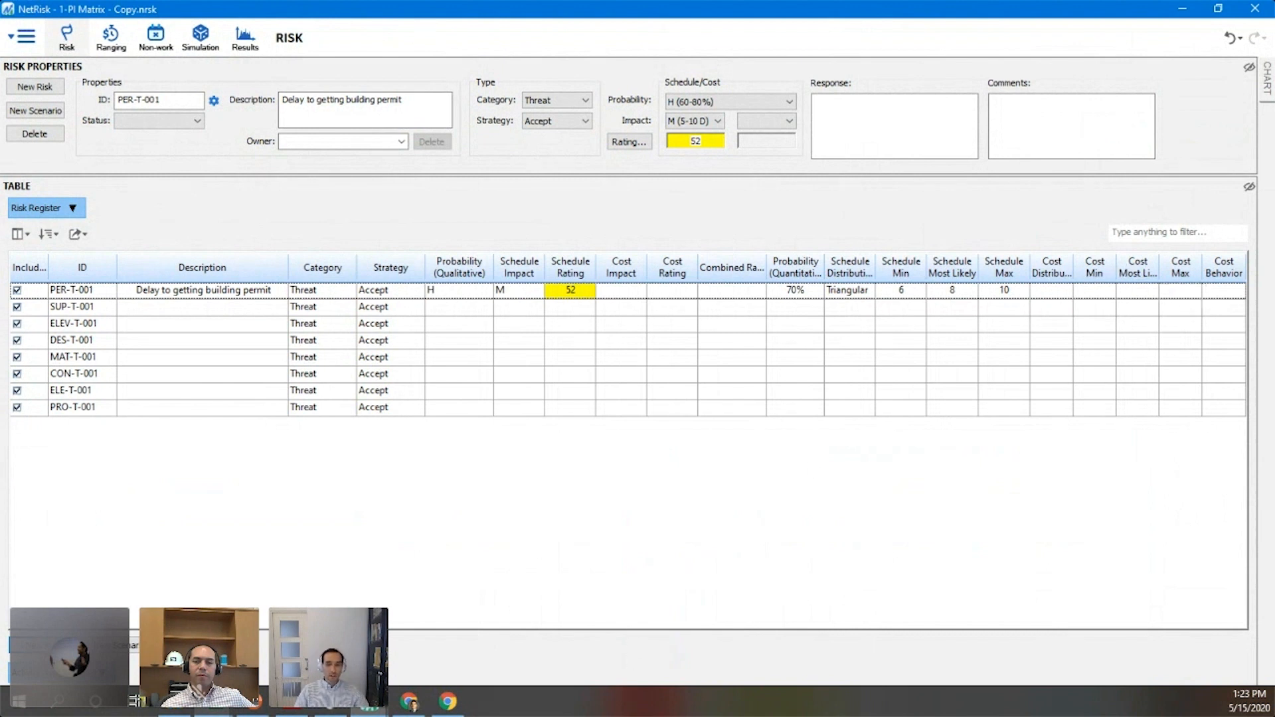
Copy the PER-T-001 row from ID through Schedule Max in the Excel template and paste it over the PER-T-001 risk in NetRisk
{"action": "left_click", "coordinate": [213, 702]}
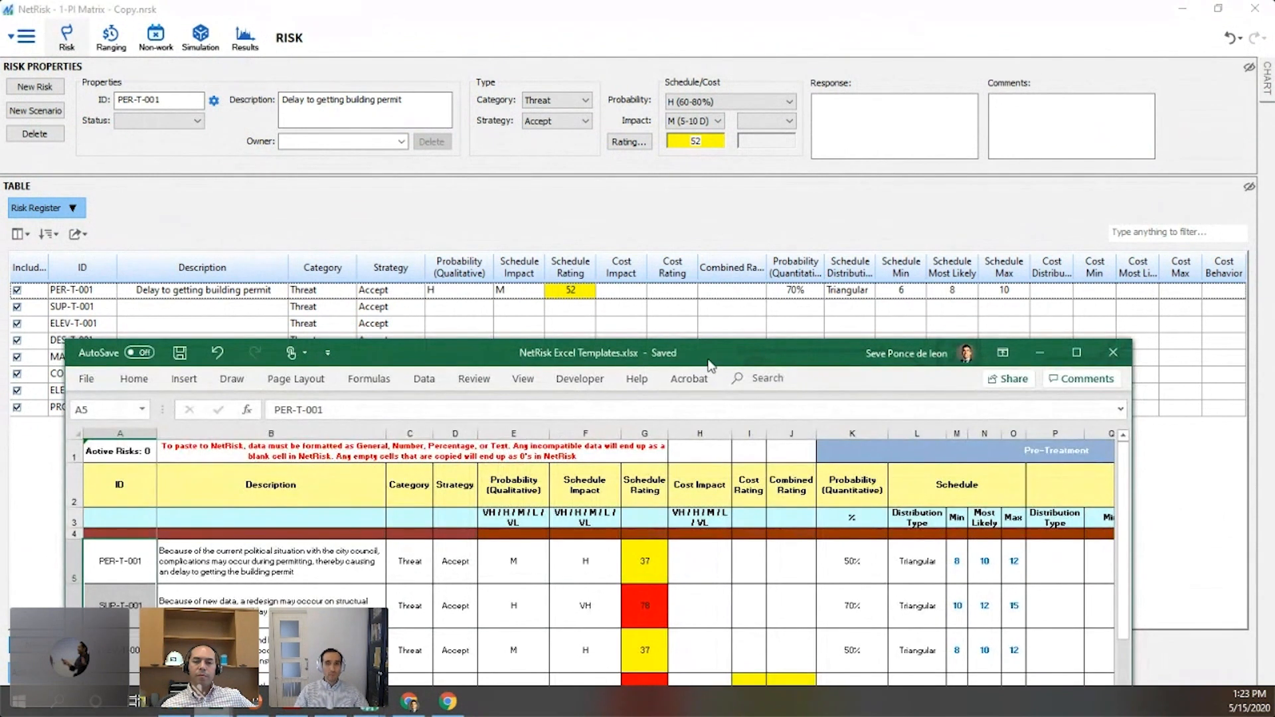
{"action": "left_click_drag", "start_coordinate": [711, 362], "coordinate": [737, 2]}
{"action": "left_click_drag", "start_coordinate": [82, 217], "coordinate": [235, 210]}
{"action": "left_click_drag", "start_coordinate": [419, 206], "coordinate": [943, 208]}
{"action": "key", "text": "ctrl+c"}
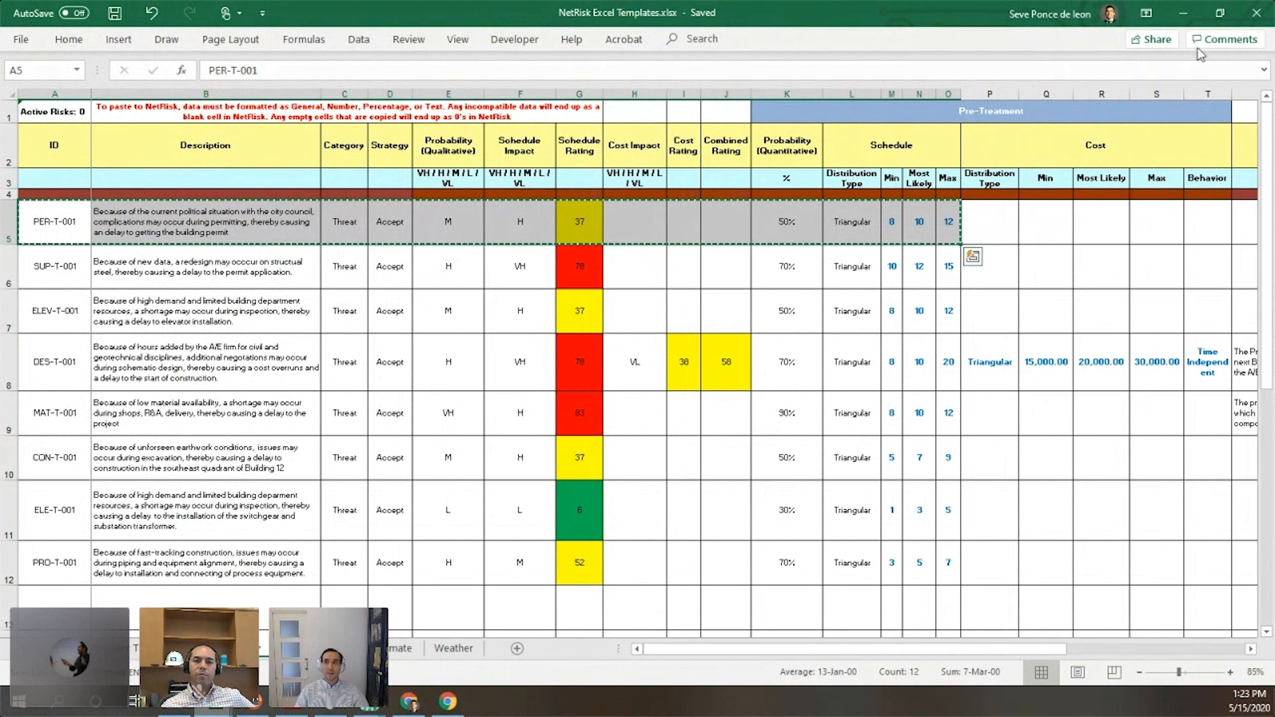
{"action": "left_click", "coordinate": [1181, 17]}
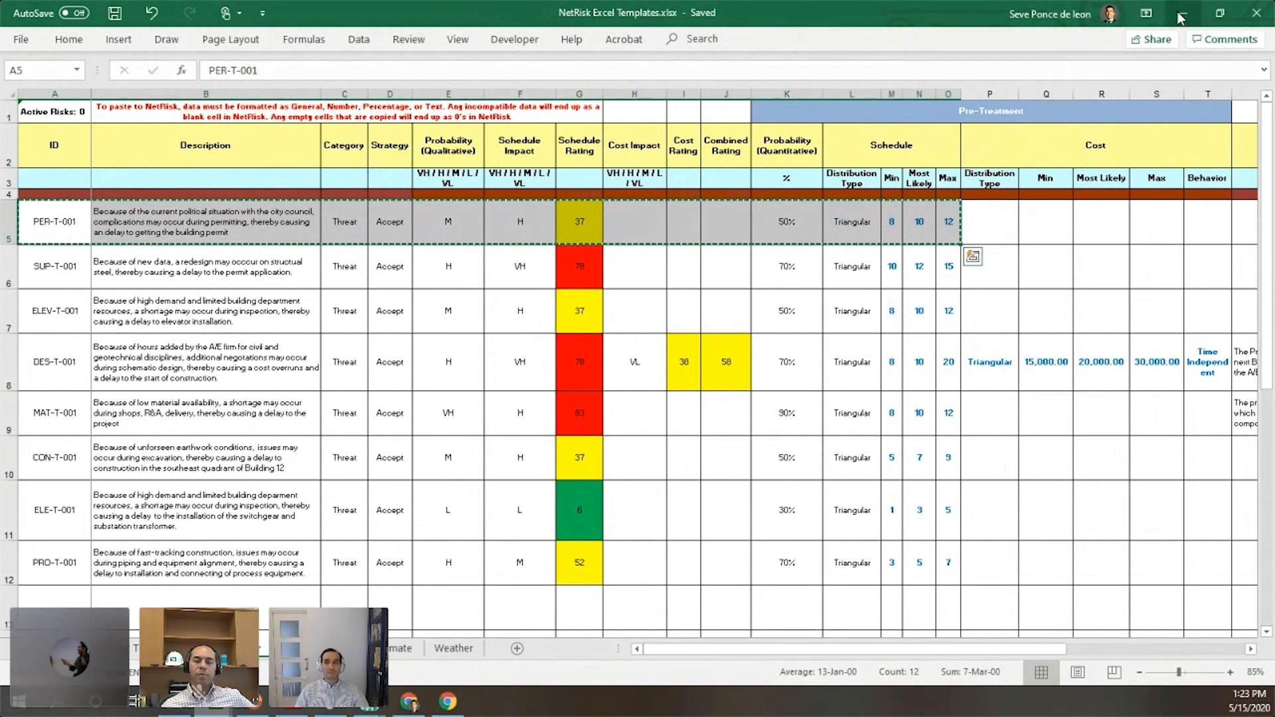
{"action": "left_click", "coordinate": [105, 294]}
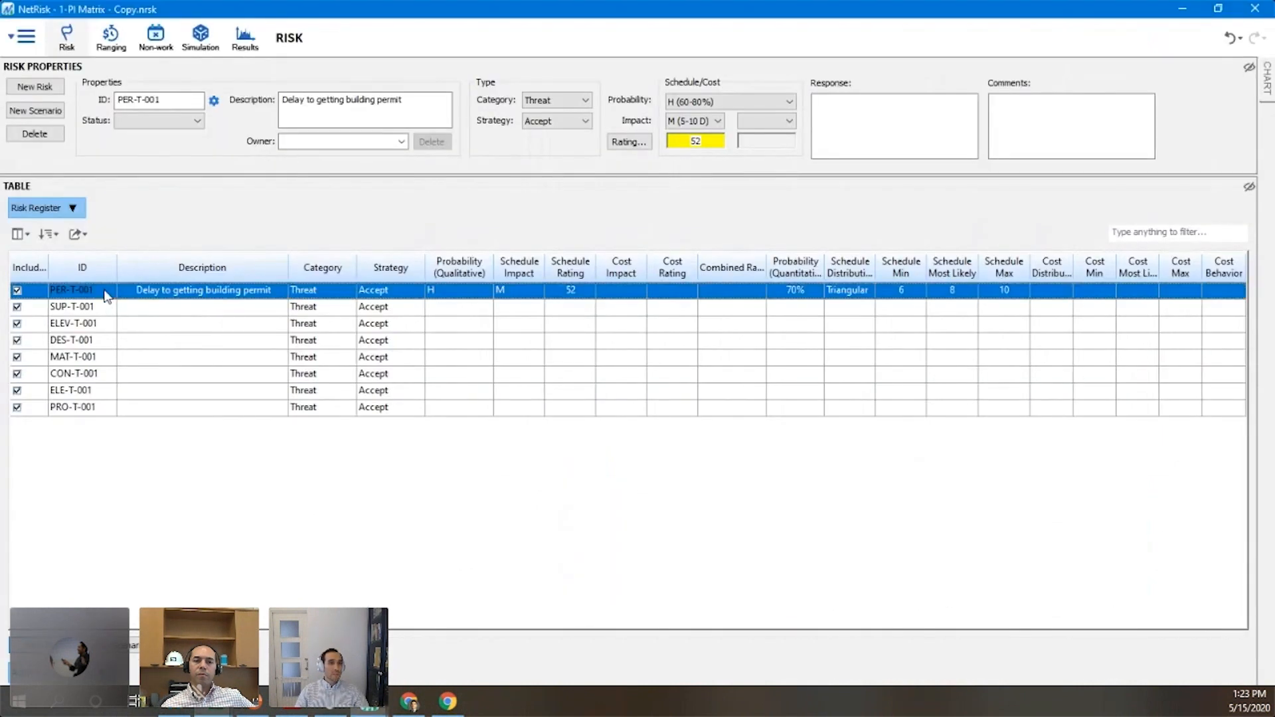
{"action": "right_click", "coordinate": [105, 294]}
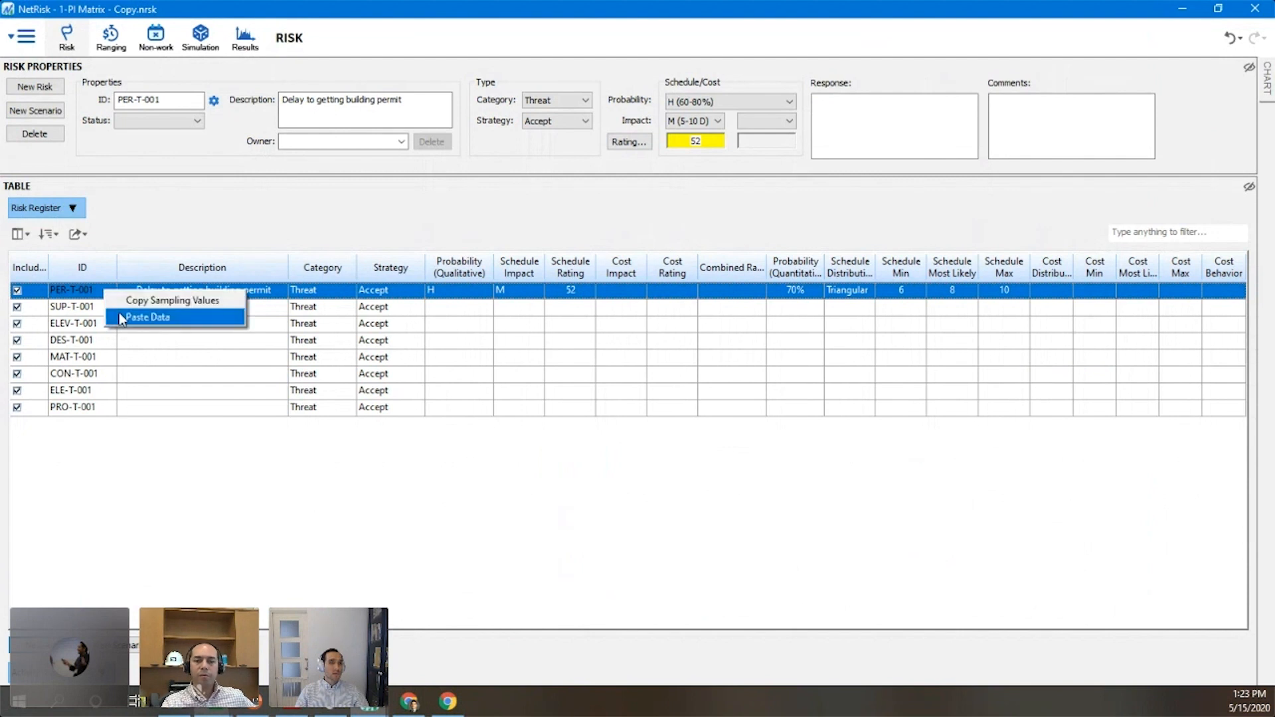
{"action": "left_click", "coordinate": [147, 317]}
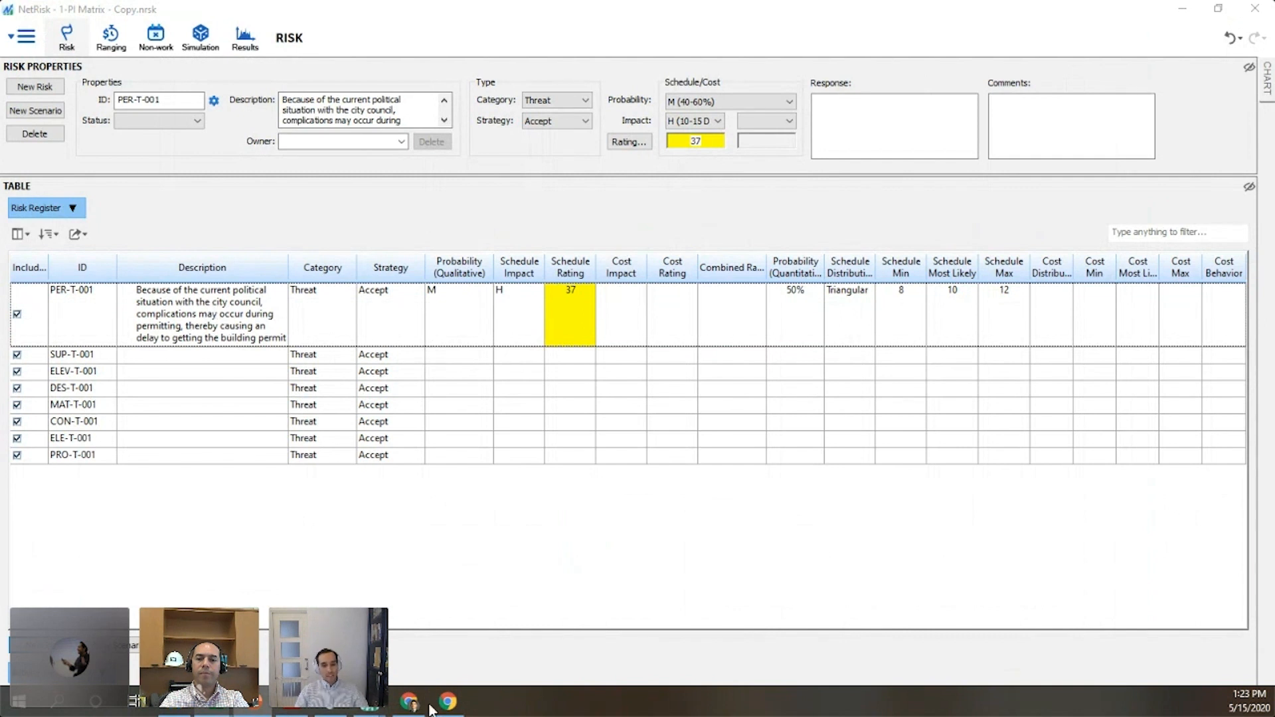
Copy all eight risk rows from ID through Cost Behavior in the Excel template and paste them into NetRisk starting at PER-T-001
{"action": "mouse_move", "coordinate": [266, 701]}
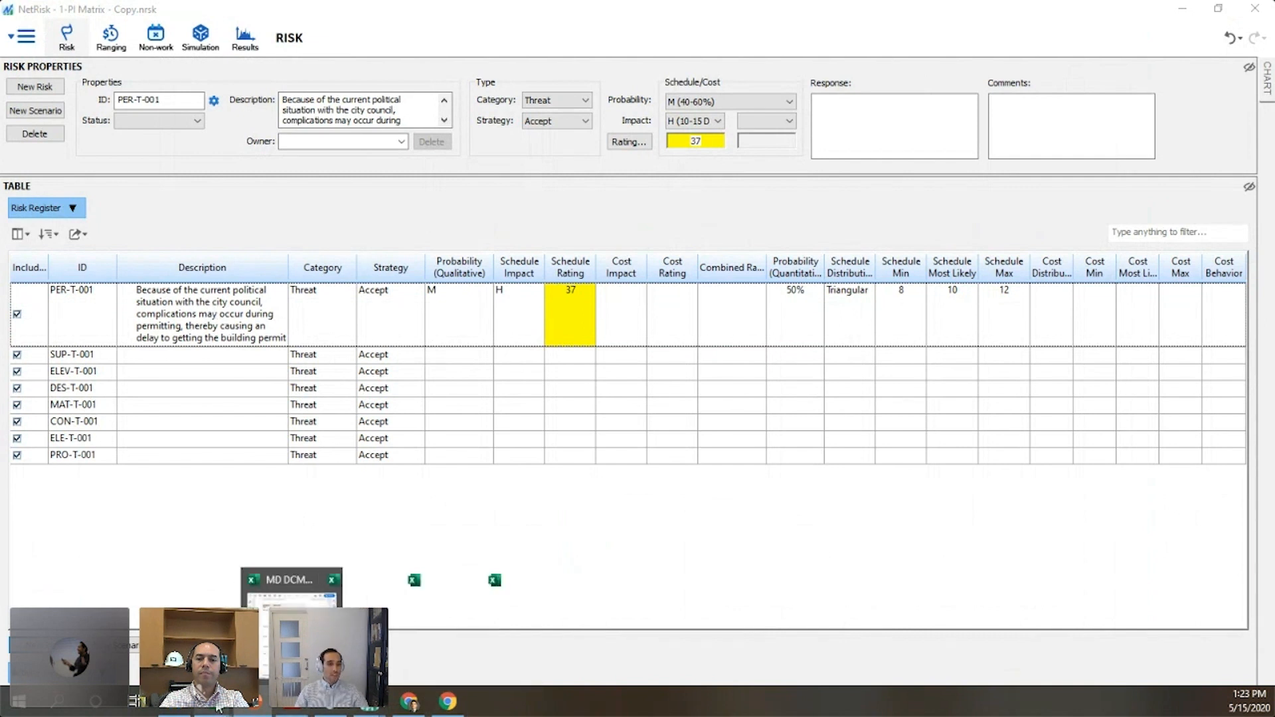
{"action": "left_click", "coordinate": [198, 638]}
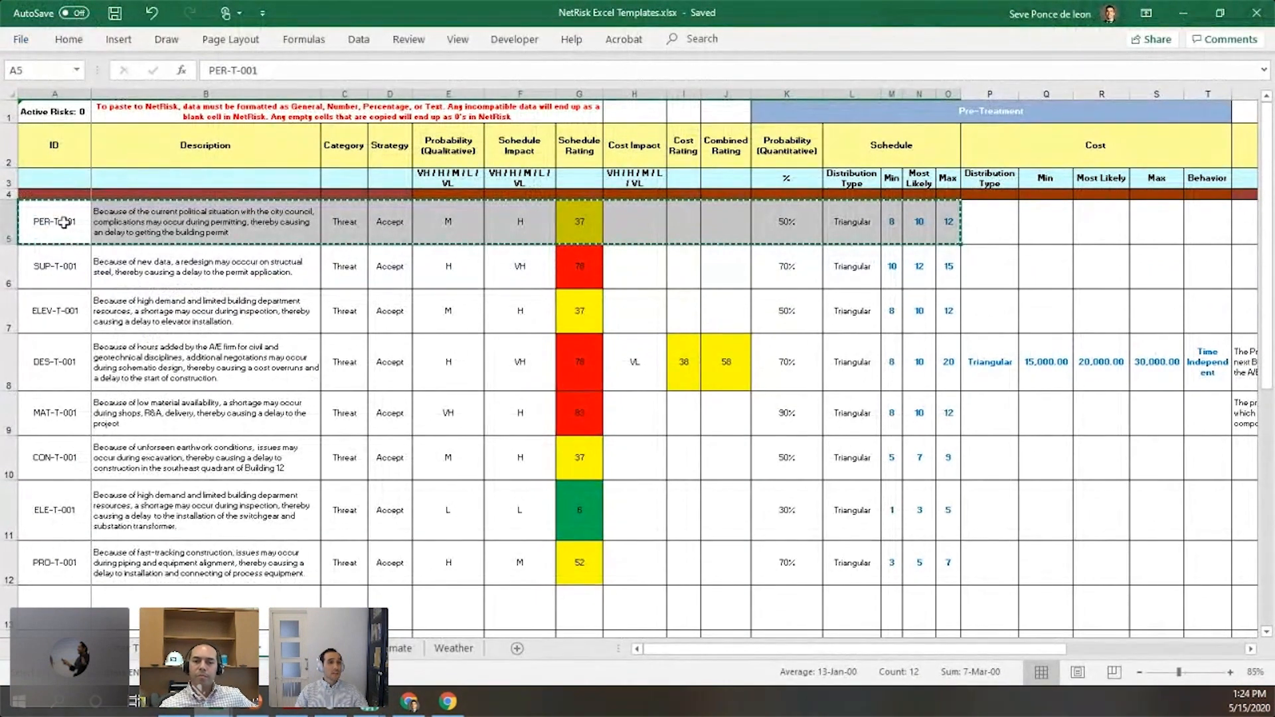
{"action": "left_click_drag", "start_coordinate": [64, 222], "coordinate": [1199, 572]}
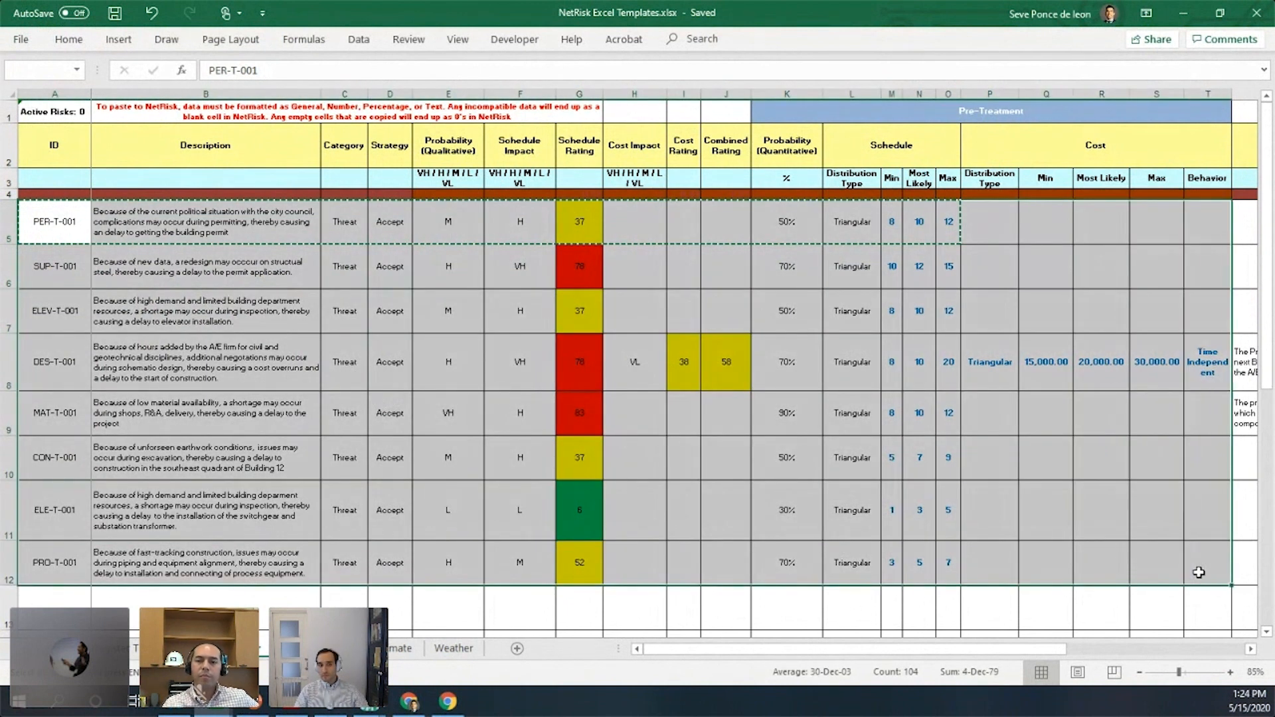
{"action": "left_click", "coordinate": [1184, 15]}
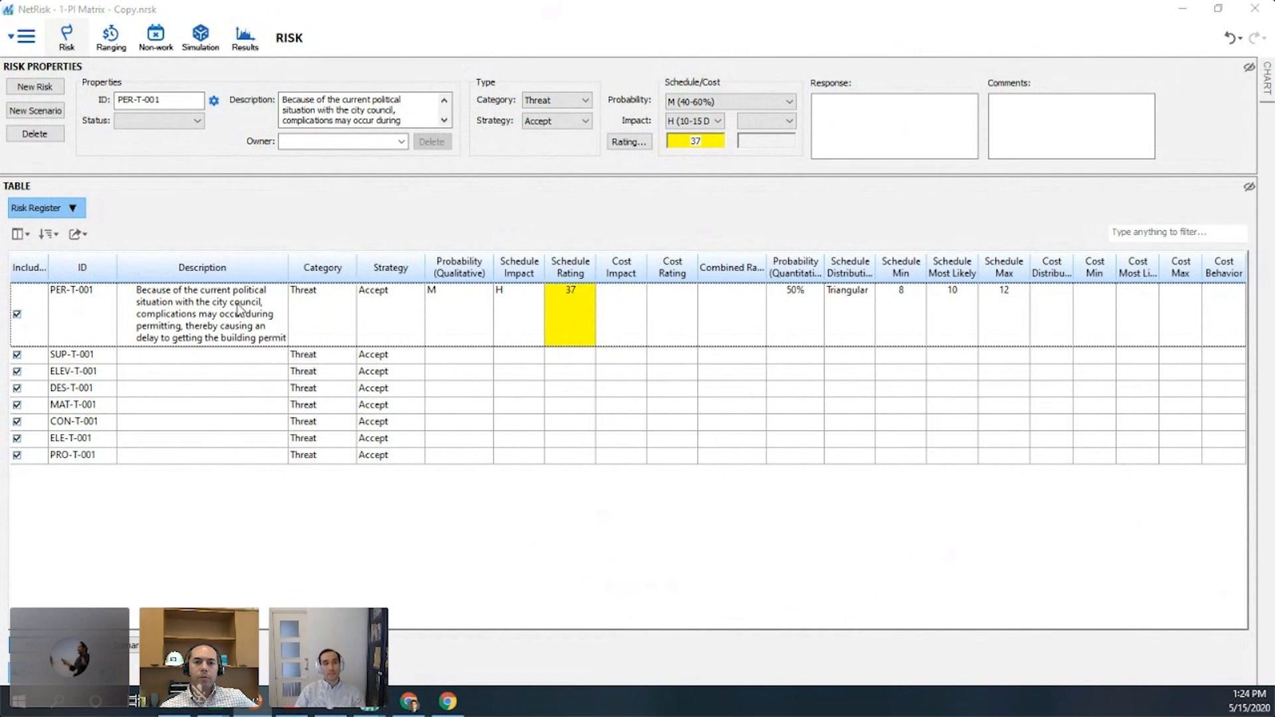
{"action": "left_click", "coordinate": [94, 313]}
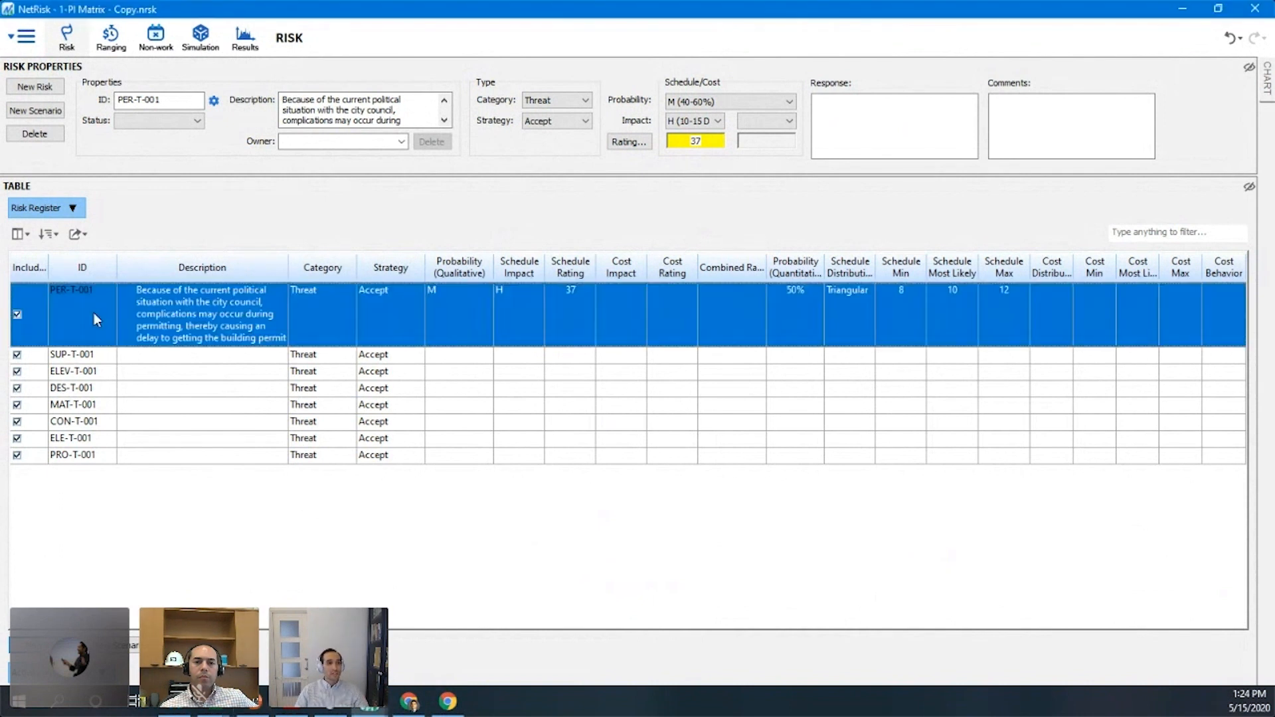
{"action": "right_click", "coordinate": [94, 314]}
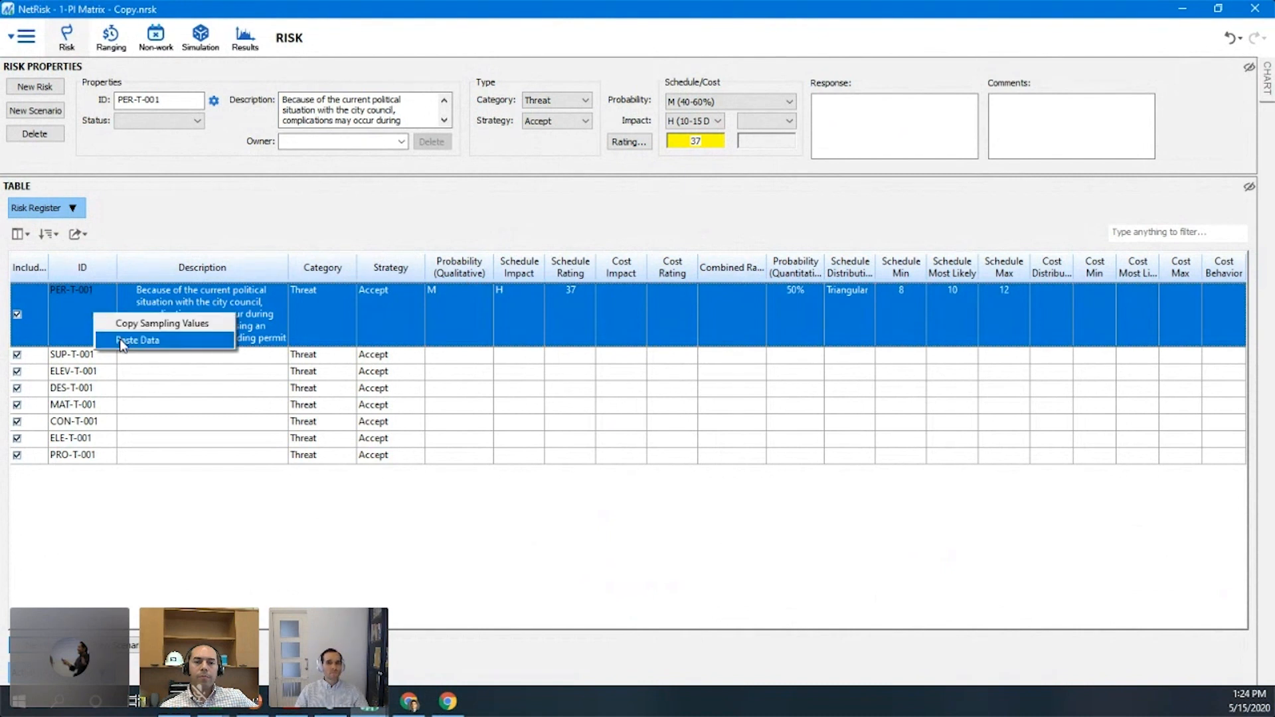
{"action": "left_click", "coordinate": [120, 339]}
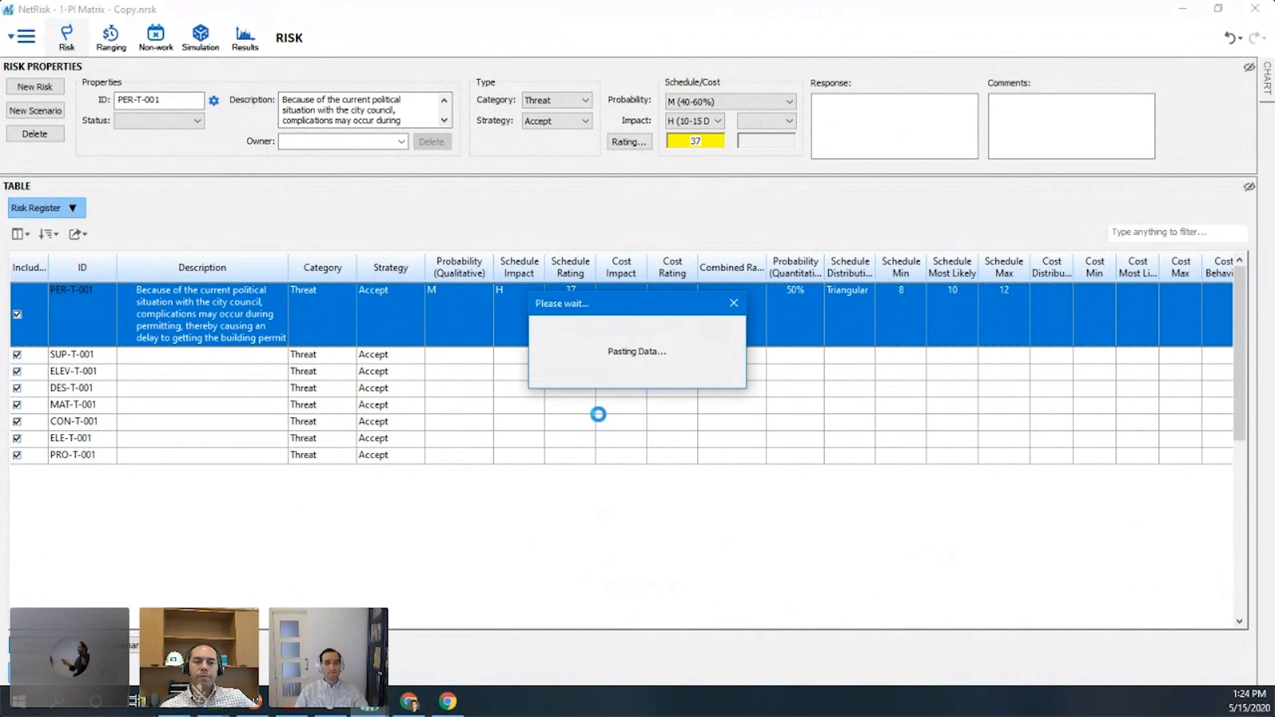